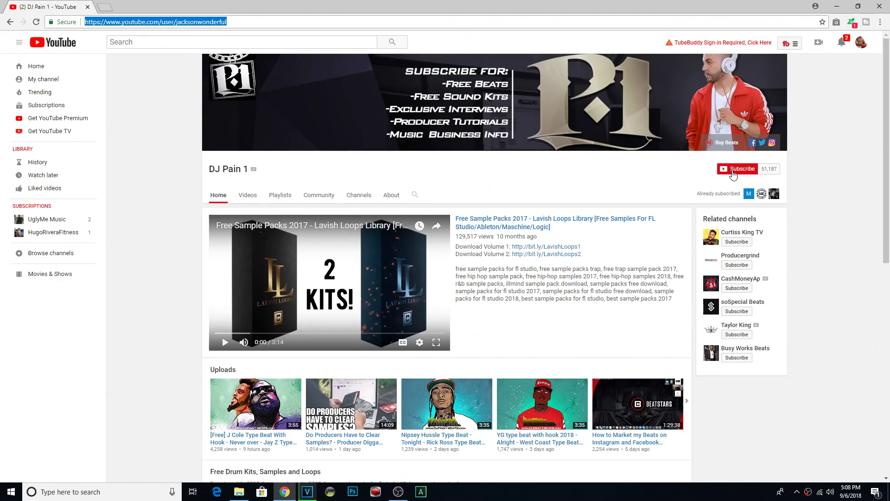
- Subscribe to DJ Pain 1, keep subscriptions public, and show the channel's notification bell options
{"action": "left_click", "coordinate": [732, 170]}
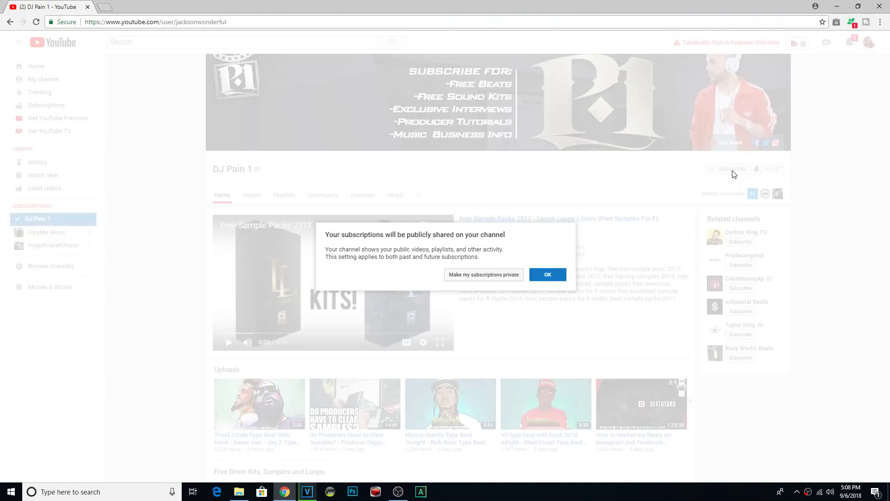
{"action": "left_click", "coordinate": [541, 274]}
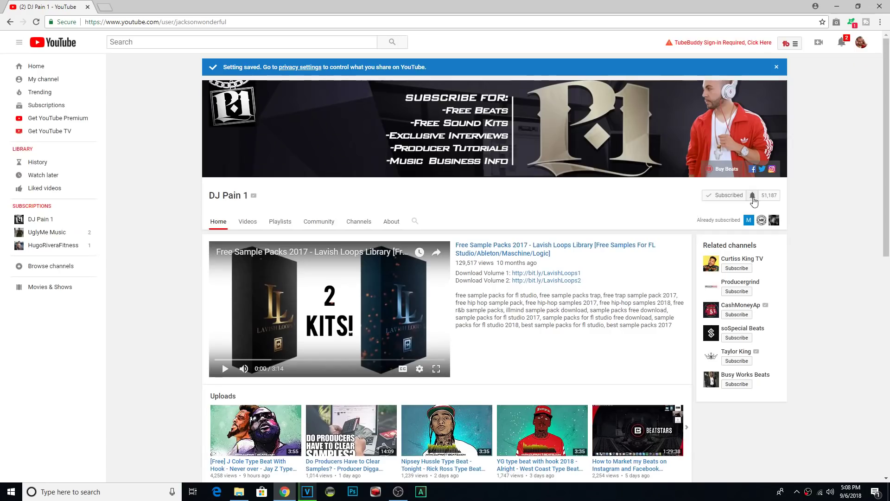
{"action": "left_click", "coordinate": [753, 196]}
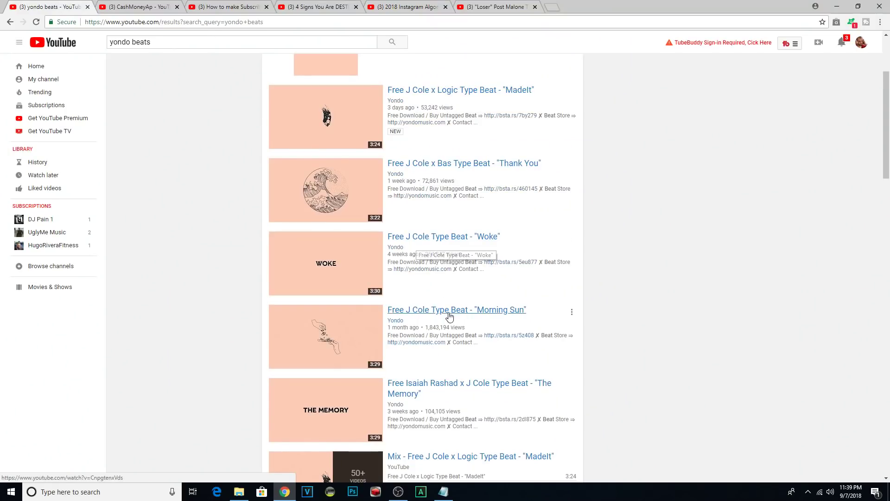
{"action": "scroll", "coordinate": [425, 313], "scroll_direction": "down", "scroll_amount": 2}
{"action": "scroll", "coordinate": [478, 292], "scroll_direction": "down", "scroll_amount": 4}
{"action": "scroll", "coordinate": [424, 300], "scroll_direction": "down", "scroll_amount": 1}
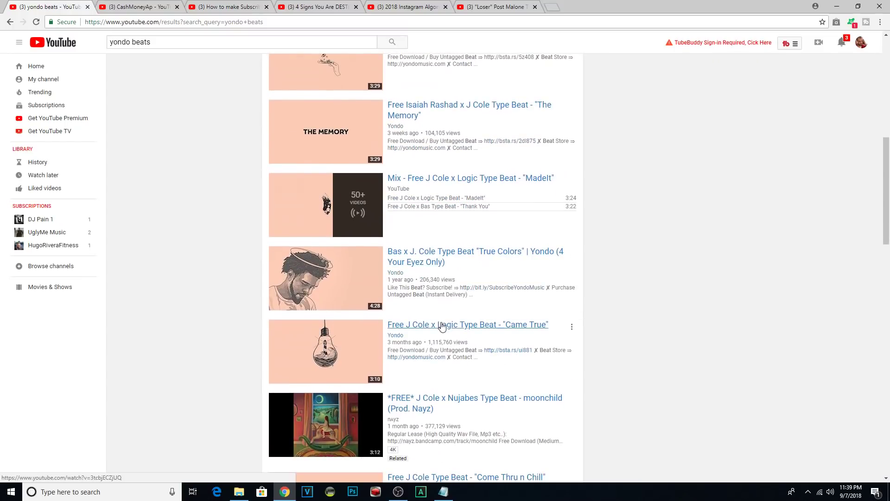
{"action": "left_click", "coordinate": [397, 342]}
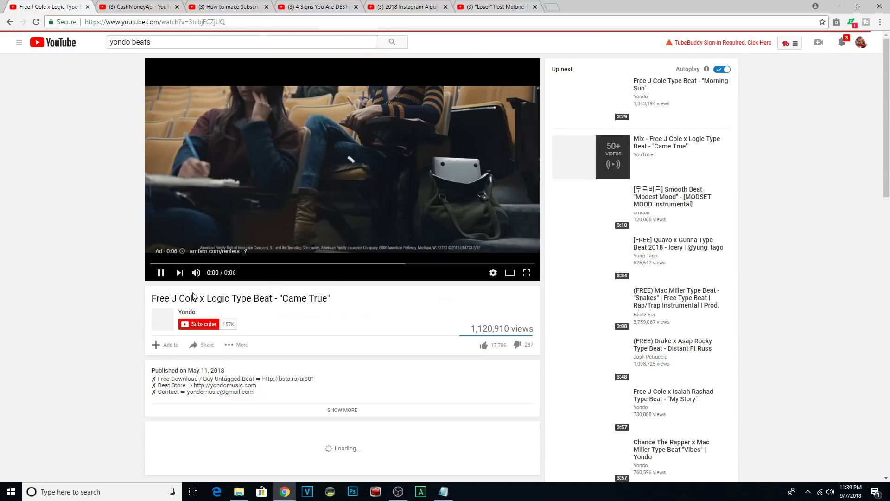
{"action": "left_click", "coordinate": [184, 316]}
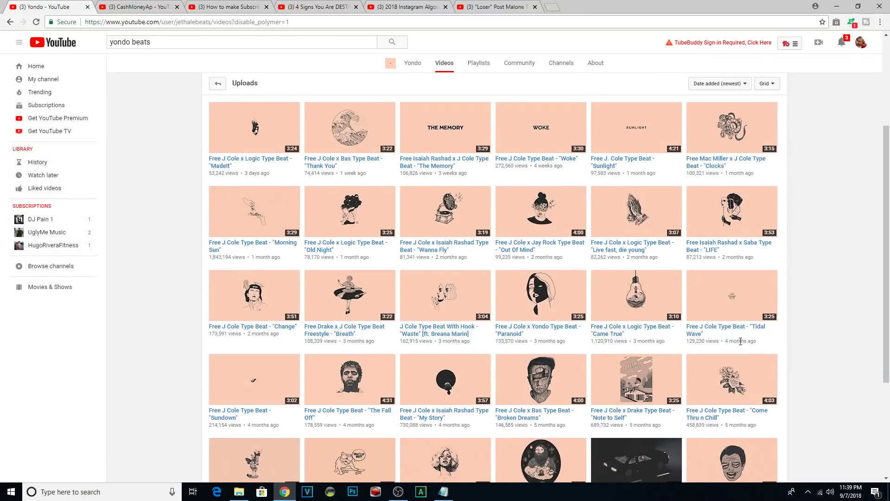
- Scroll through Yondo's uploads on the channel's Videos tab
{"action": "scroll", "coordinate": [765, 348], "scroll_direction": "down", "scroll_amount": 3}
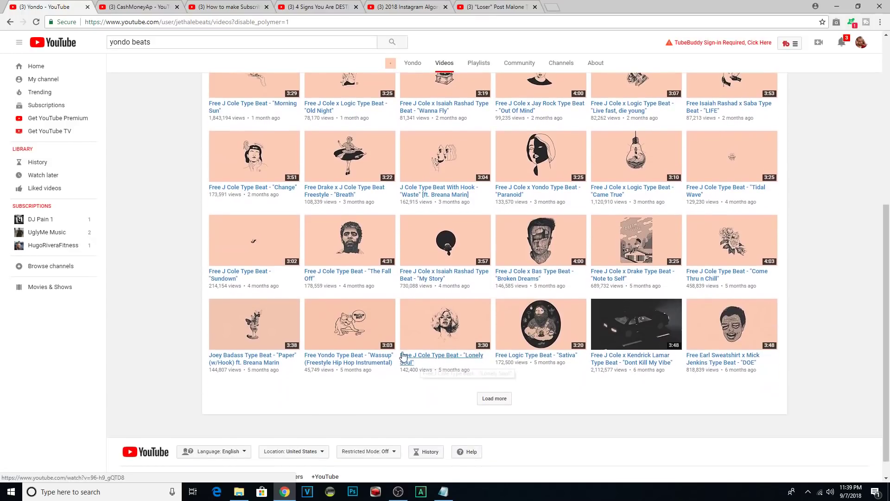
{"action": "scroll", "coordinate": [439, 211], "scroll_direction": "up", "scroll_amount": 3}
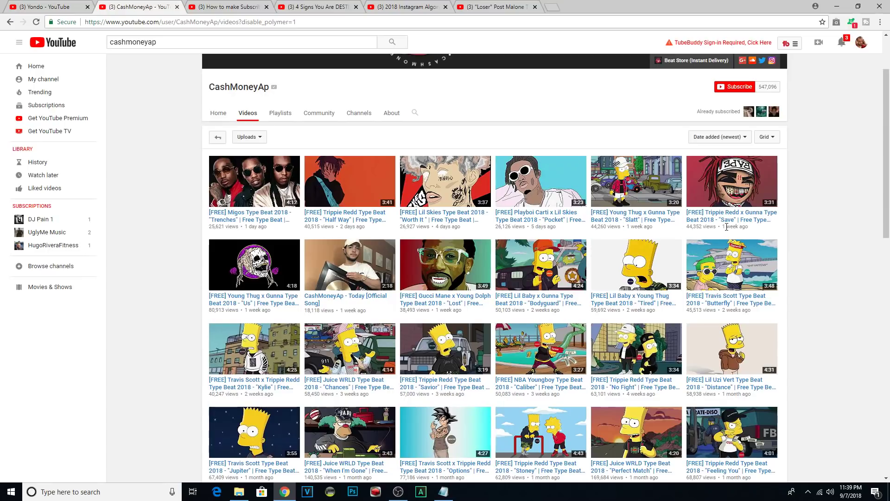
- Load two more batches of older uploads on CashMoneyAp's Videos tab
{"action": "scroll", "coordinate": [325, 308], "scroll_direction": "down", "scroll_amount": 20}
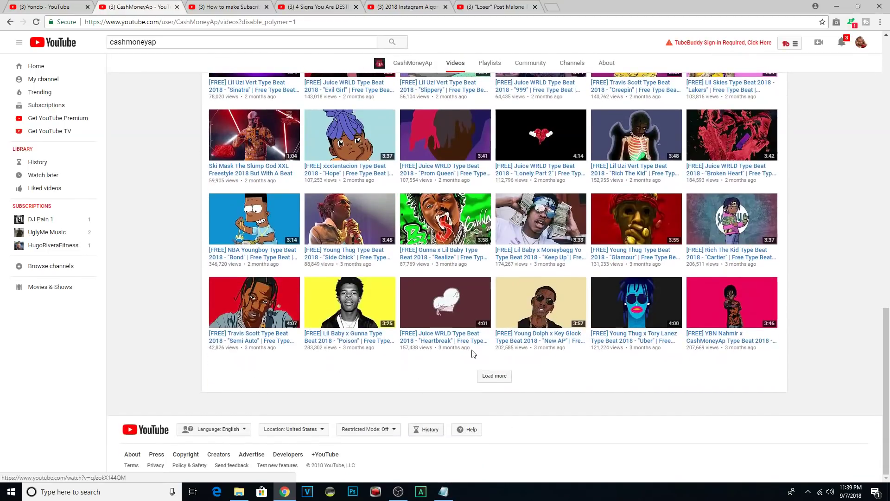
{"action": "left_click", "coordinate": [492, 376]}
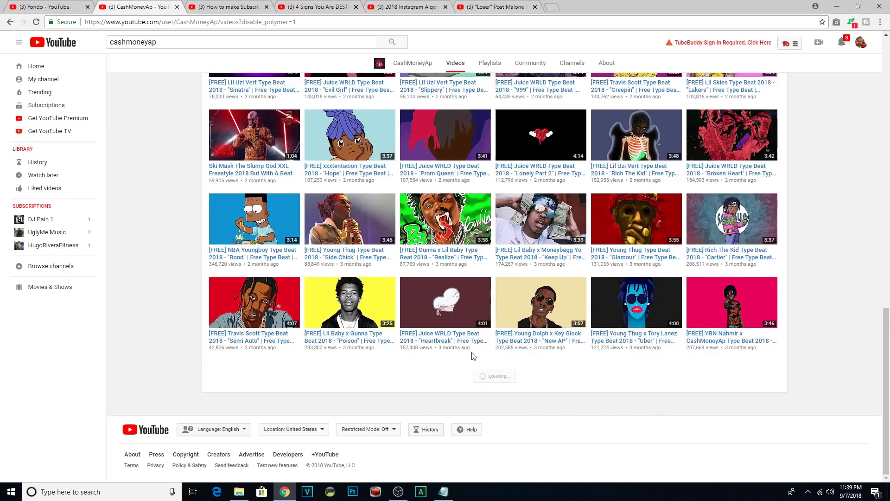
{"action": "scroll", "coordinate": [469, 352], "scroll_direction": "down", "scroll_amount": 9}
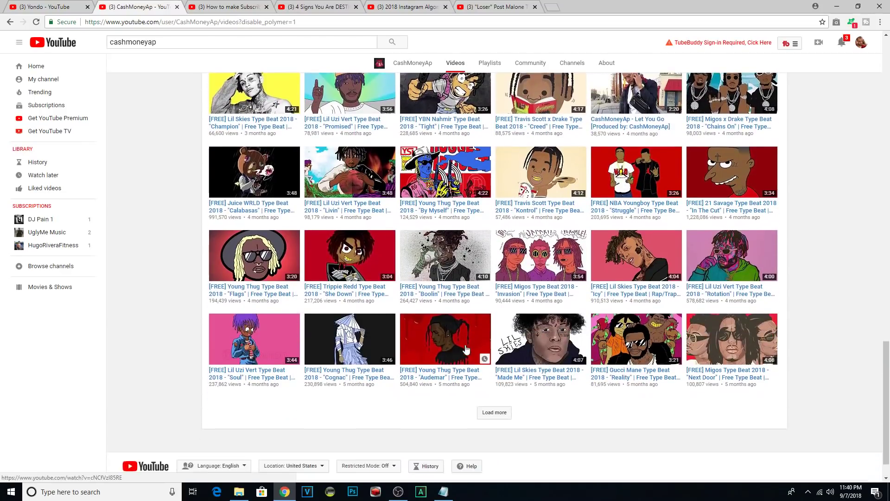
{"action": "scroll", "coordinate": [473, 366], "scroll_direction": "down", "scroll_amount": 1}
{"action": "left_click", "coordinate": [485, 377]}
{"action": "scroll", "coordinate": [470, 366], "scroll_direction": "down", "scroll_amount": 9}
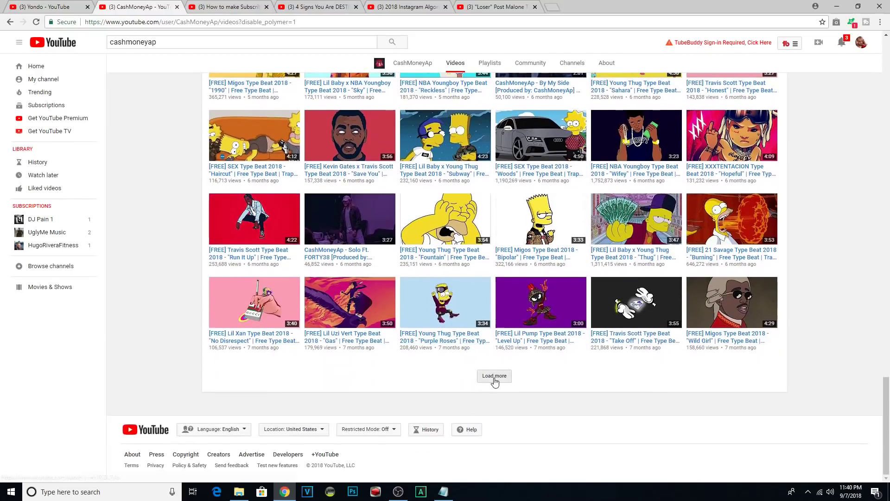
{"action": "scroll", "coordinate": [484, 369], "scroll_direction": "down", "scroll_amount": 10}
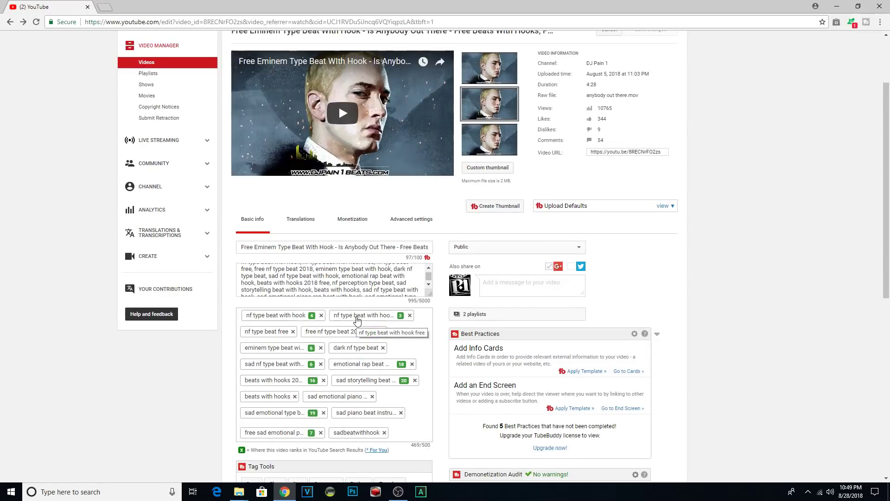
- Analyze the 'nf type beat with hook free' tag in Tag Explorer, scoring 74/100
{"action": "left_click", "coordinate": [357, 316]}
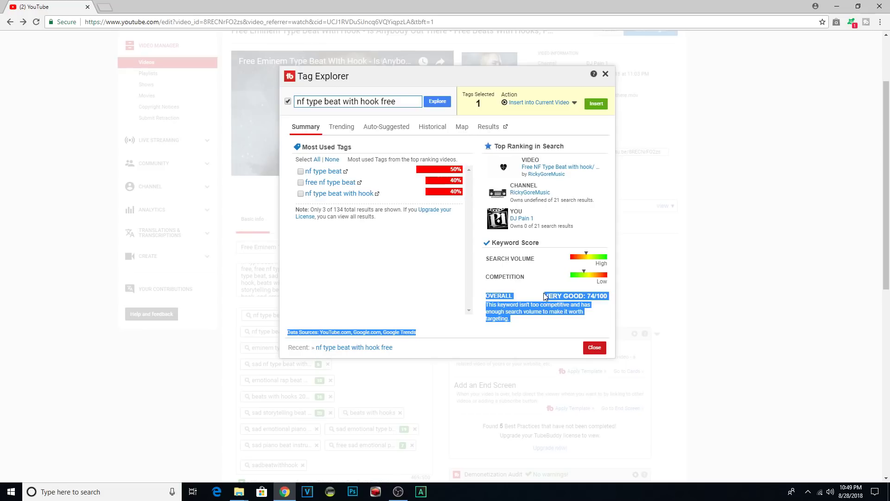
- Look up 'drake type beat' in Tag Explorer, which scores Poor at 11/100
{"action": "left_click", "coordinate": [580, 300]}
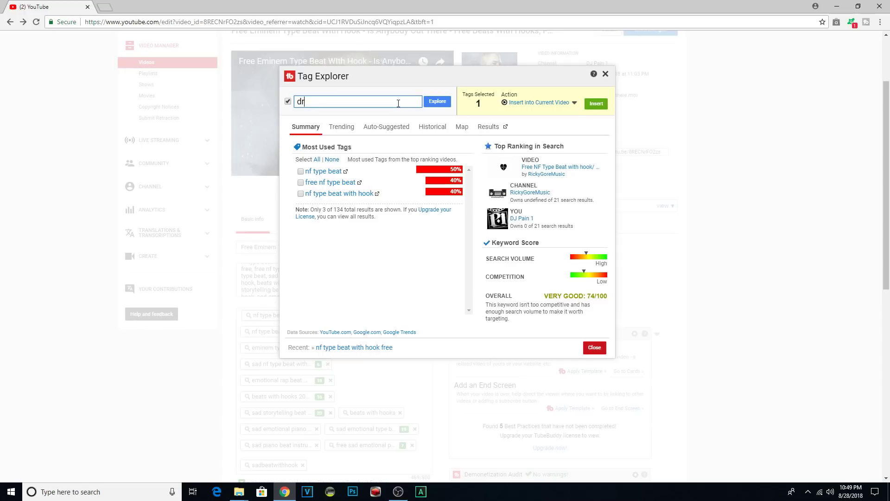
{"action": "type", "text": "ake type beat"}
{"action": "key", "text": "Return"}
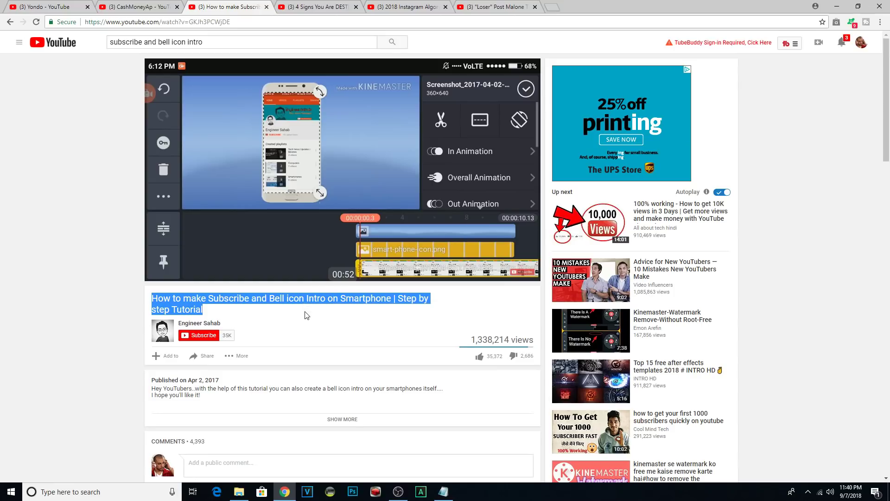
{"action": "left_click", "coordinate": [306, 324]}
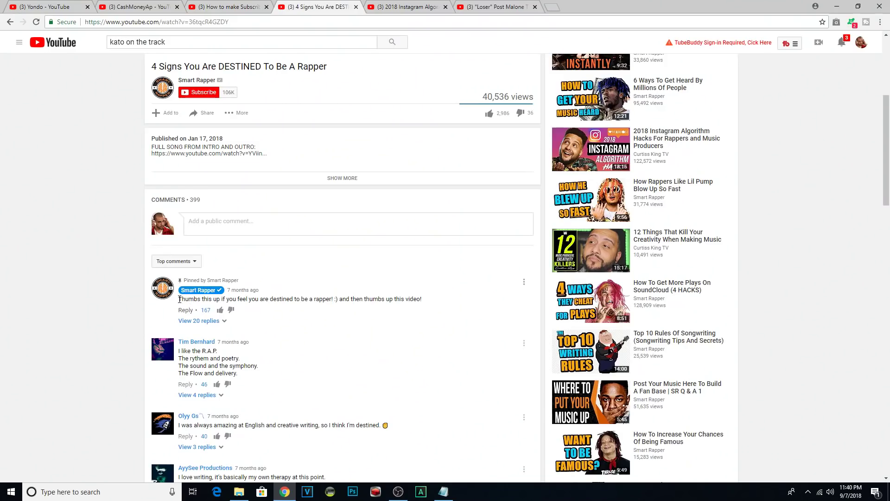
- Highlight the pinned comment and expand its 20 replies
{"action": "left_click_drag", "start_coordinate": [179, 299], "coordinate": [425, 299]}
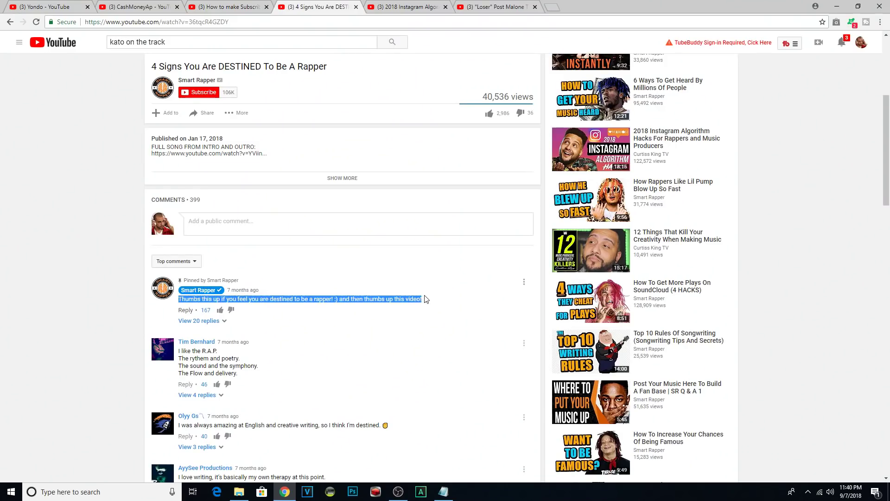
{"action": "left_click", "coordinate": [218, 320]}
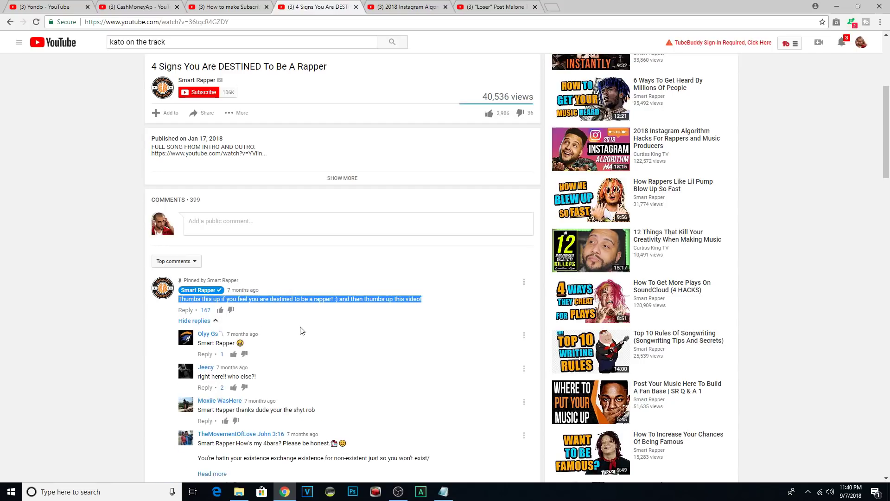
{"action": "left_click", "coordinate": [163, 362]}
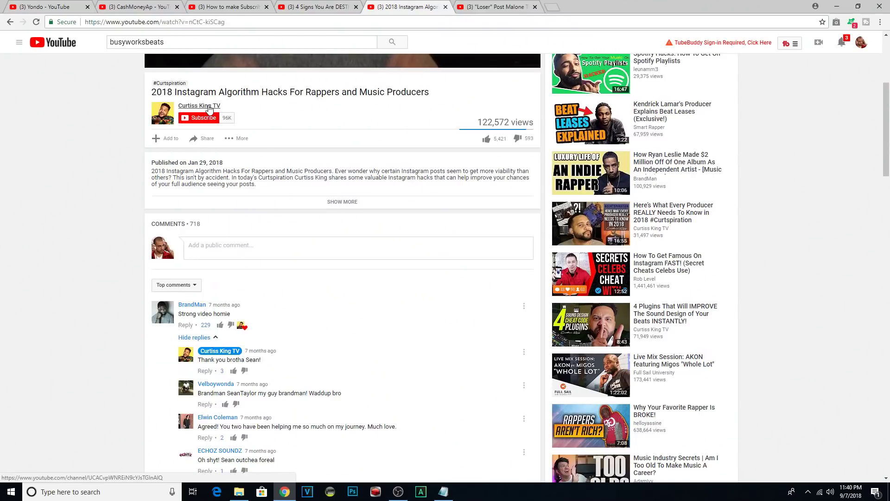
- Highlight the channel owner's reply to a commenter in the Instagram hacks video comments
{"action": "scroll", "coordinate": [215, 253], "scroll_direction": "down", "scroll_amount": 1}
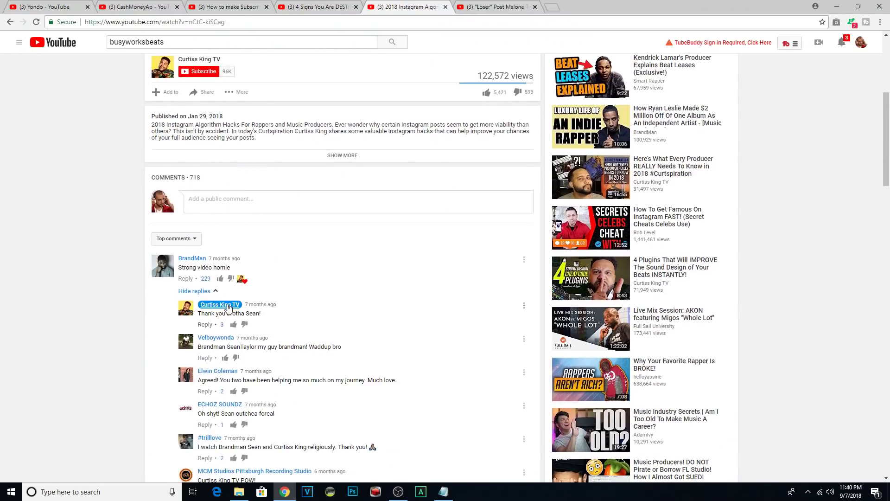
{"action": "left_click_drag", "start_coordinate": [262, 315], "coordinate": [220, 312]}
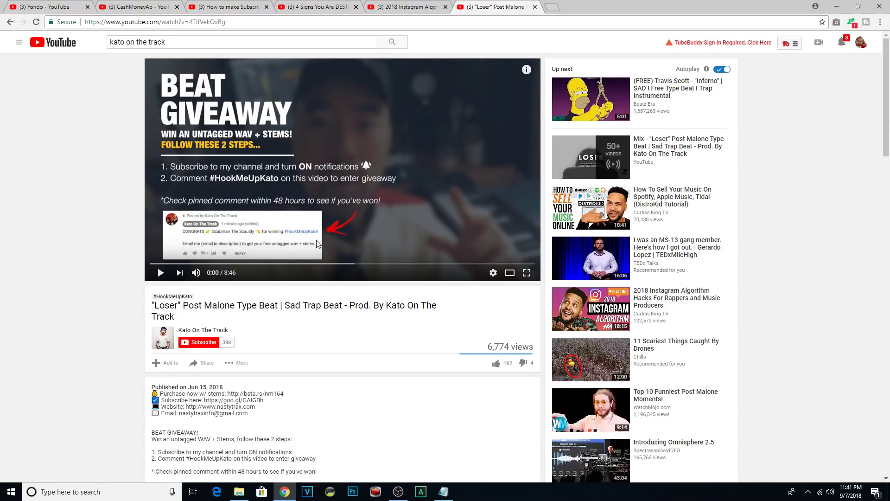
{"action": "scroll", "coordinate": [315, 242], "scroll_direction": "down", "scroll_amount": 4}
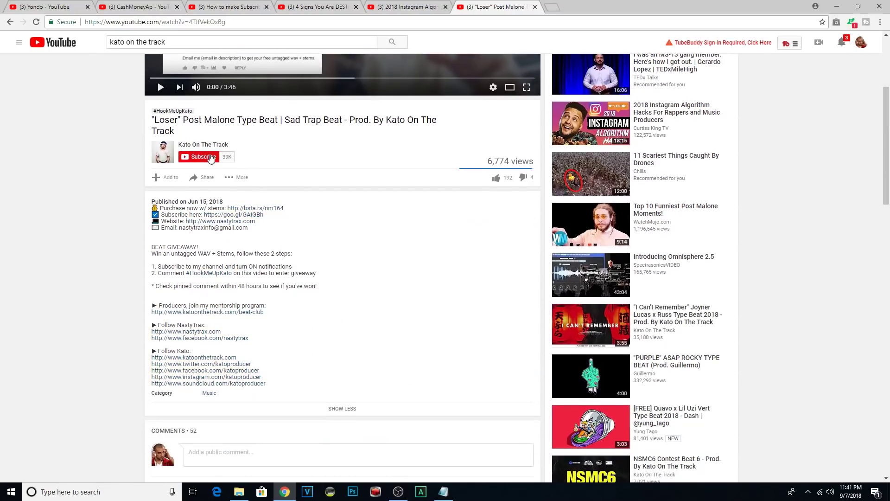
{"action": "left_click", "coordinate": [211, 148]}
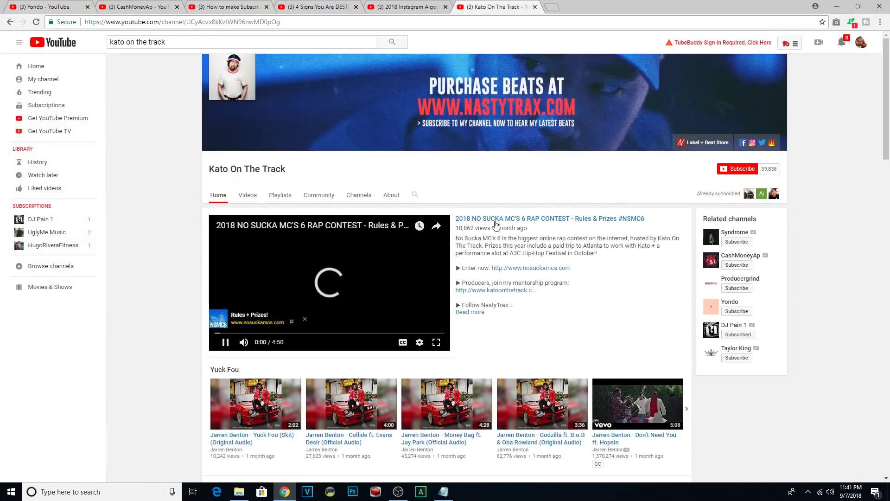
{"action": "left_click", "coordinate": [497, 217]}
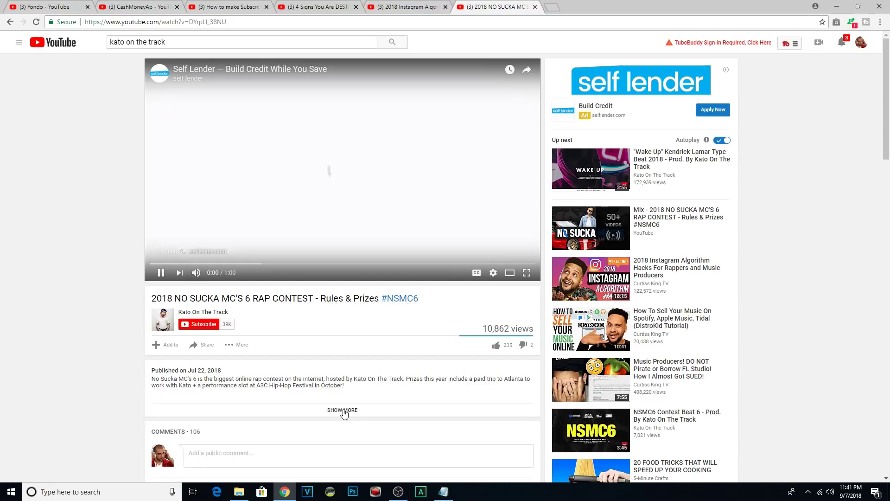
{"action": "left_click", "coordinate": [343, 410]}
{"action": "scroll", "coordinate": [307, 288], "scroll_direction": "down", "scroll_amount": 2}
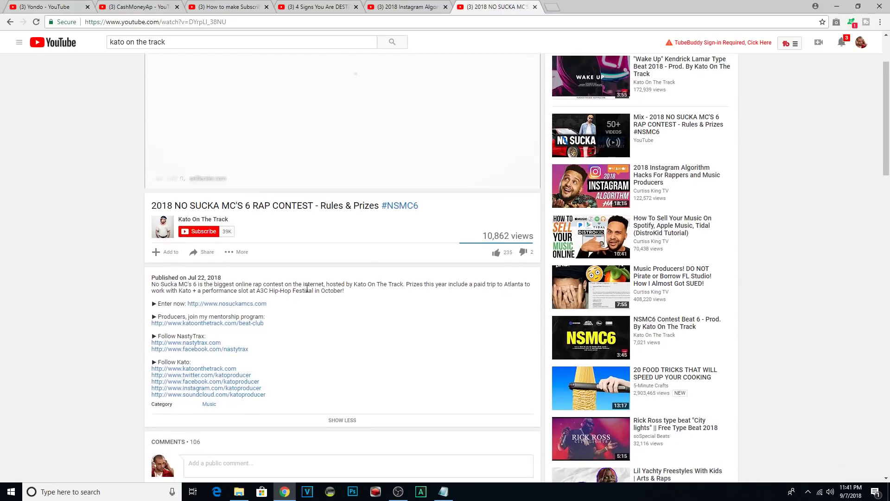
- Follow the nosuckamcs.com 'Enter now' link in the description to the contest site
{"action": "left_click", "coordinate": [239, 304]}
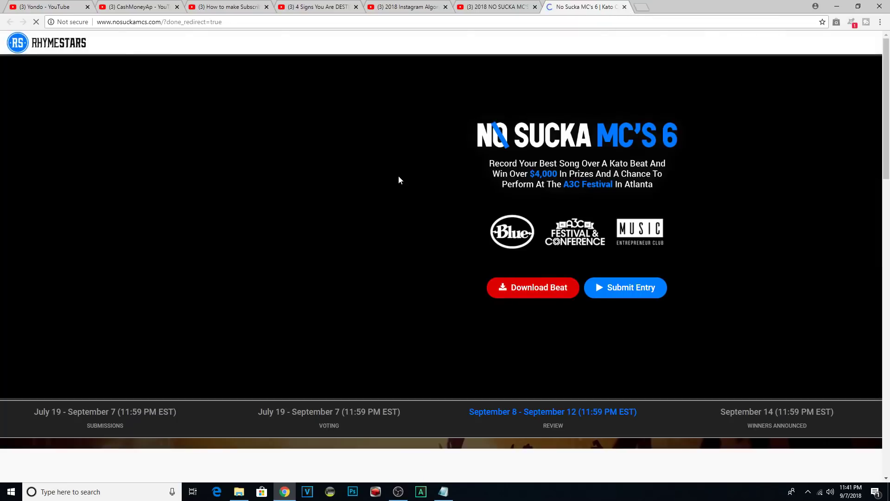